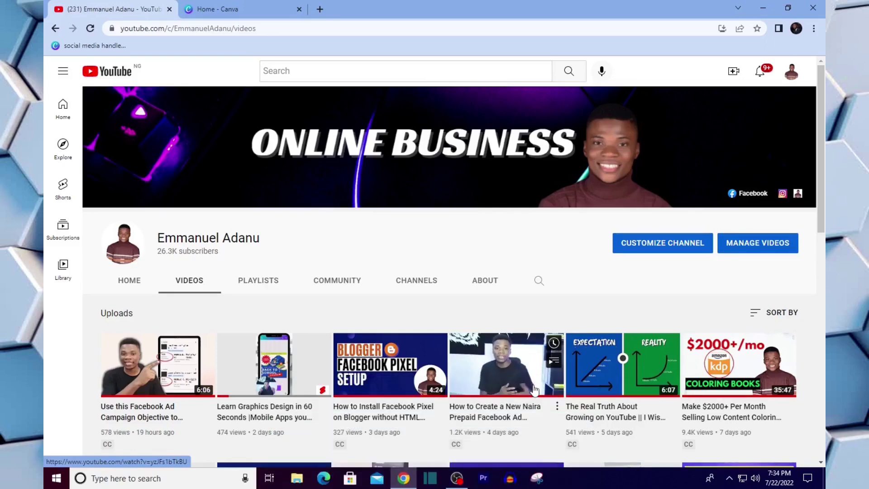
Switch from the YouTube videos page to the Canva home page tab
left_click(208, 5)
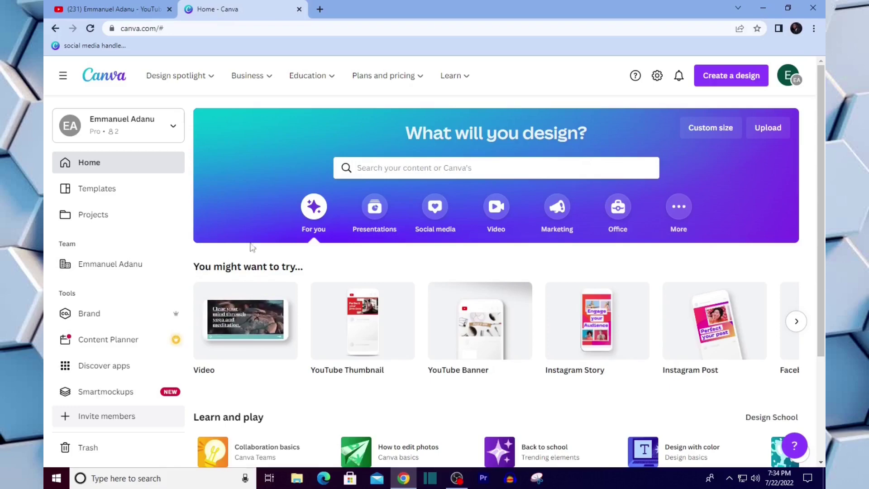
Create a blank video design, title it 'Screen Recording', and show the Uploads media library
left_click(246, 322)
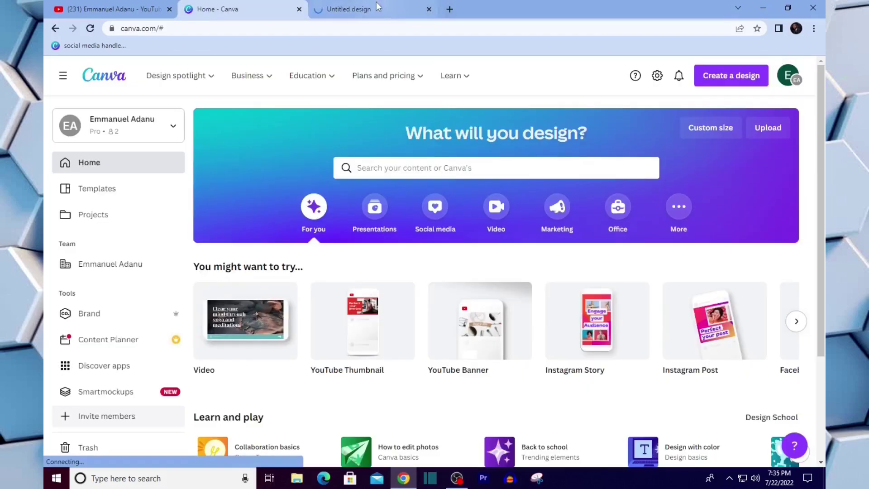
left_click(344, 8)
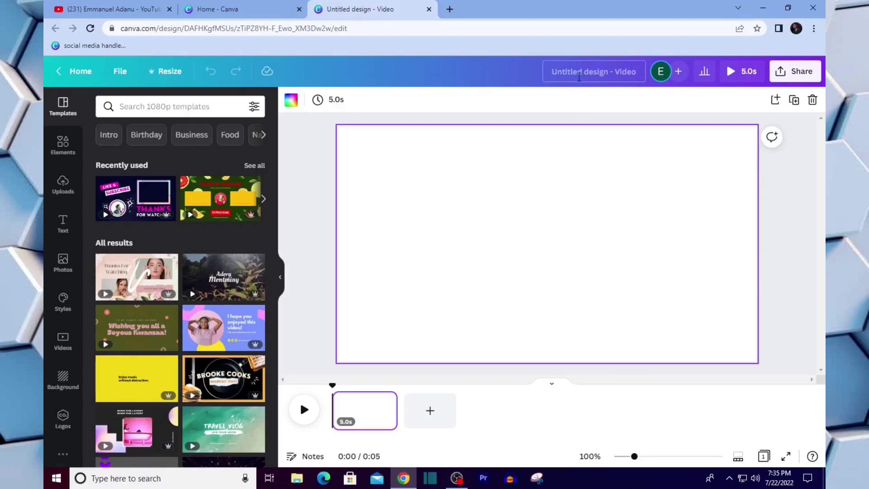
left_click(580, 82)
key("BackSpace")
type("creen Recording")
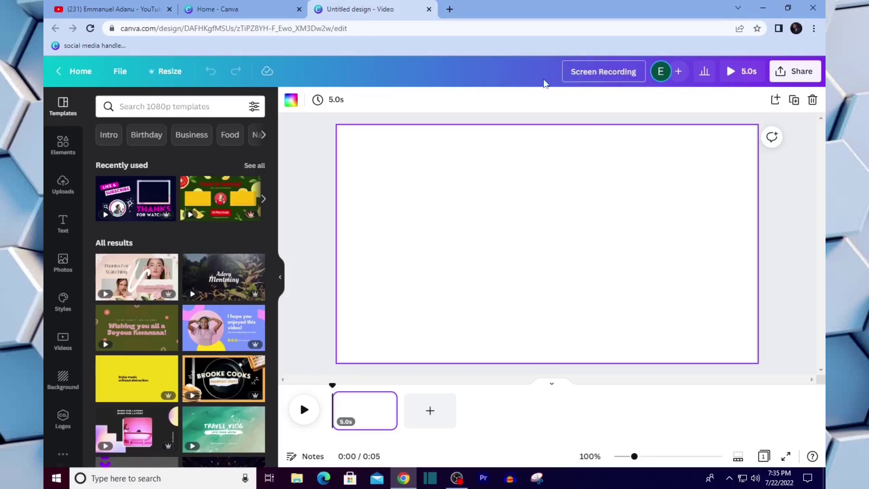
left_click(456, 107)
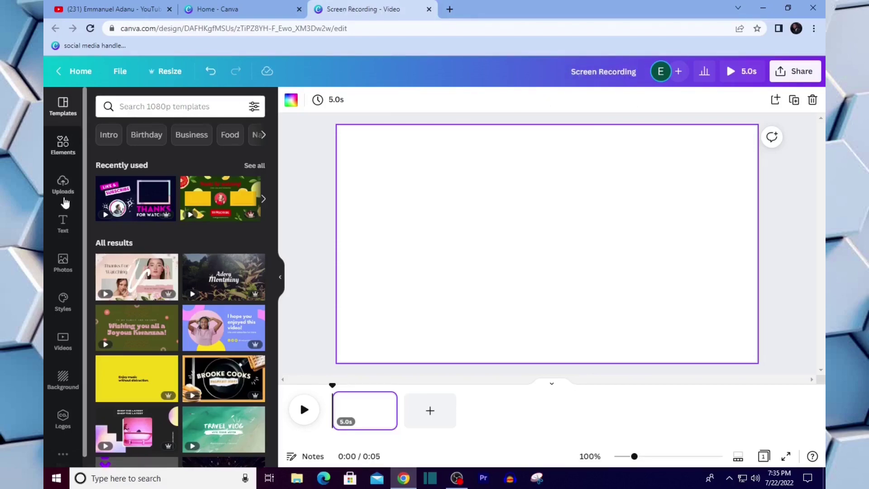
left_click(64, 185)
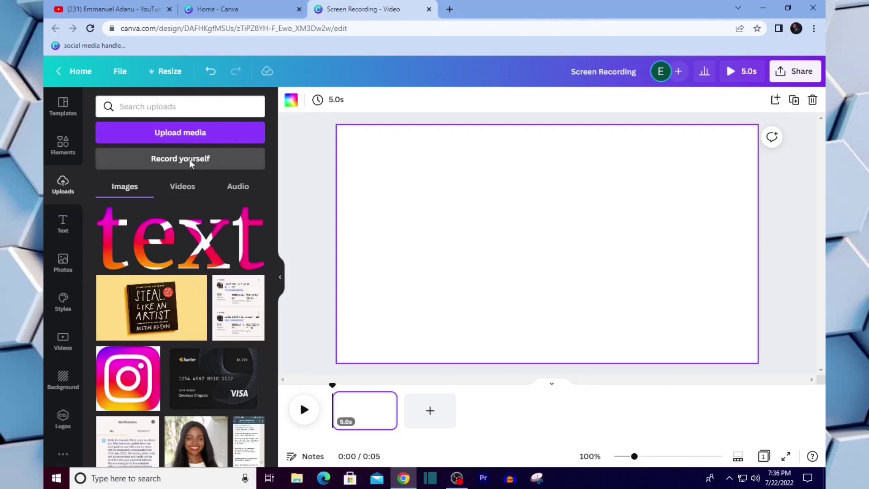
Open the Record yourself studio from the Uploads panel
left_click(190, 160)
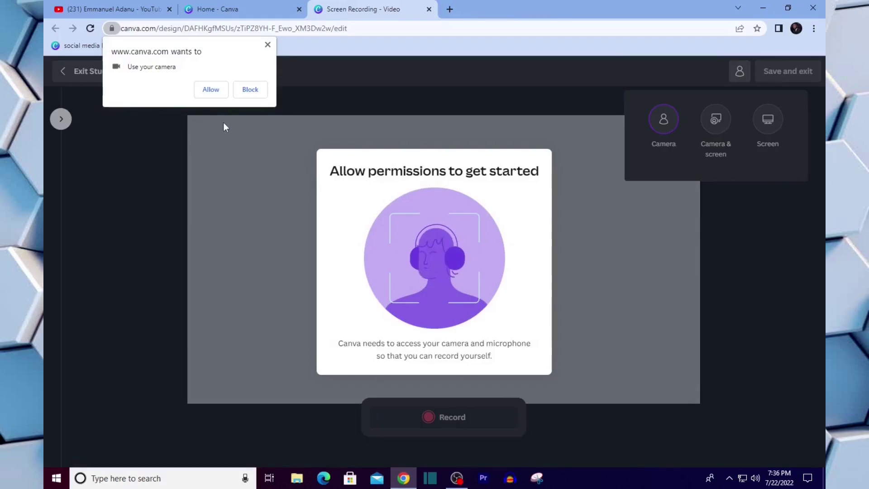
Allow camera and microphone access and share the entire screen
left_click(213, 95)
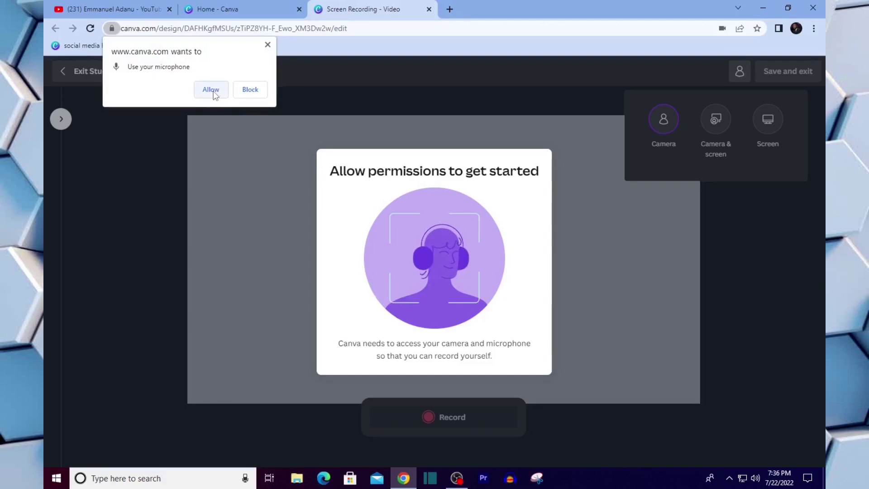
key("Return")
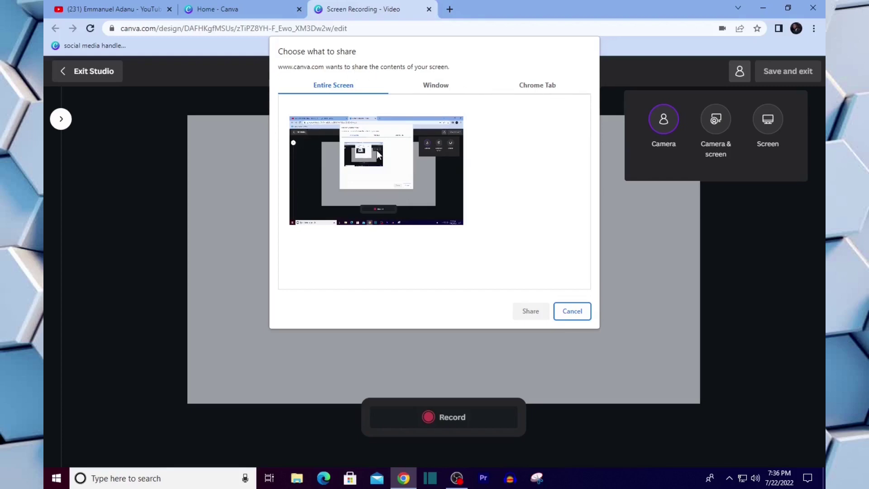
left_click(441, 171)
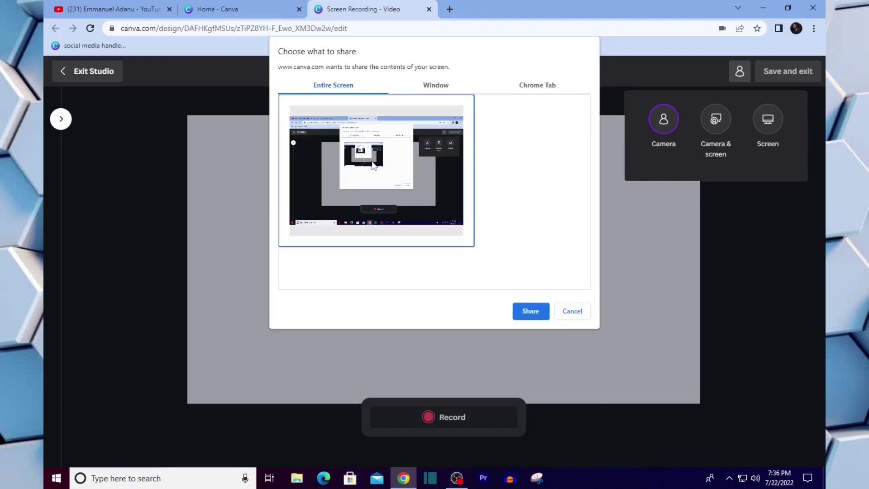
left_click(534, 315)
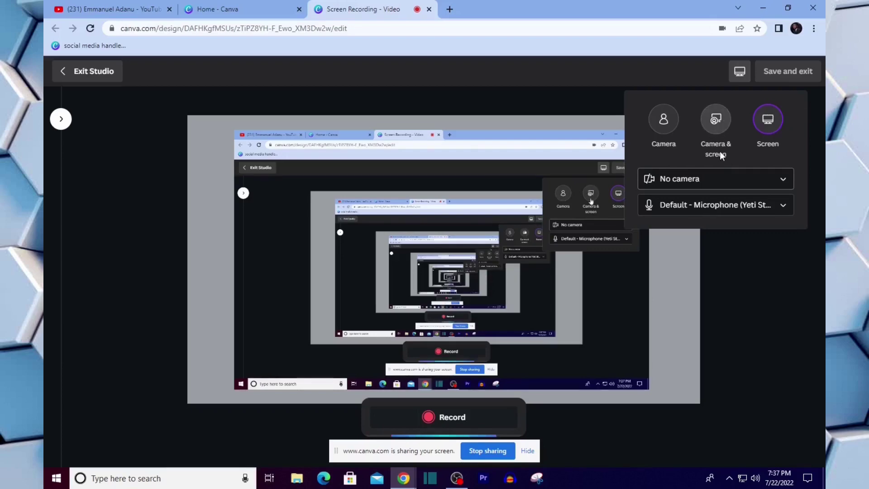
Switch to Camera & screen mode, choose a webcam, and dismiss the camera-in-use warning
left_click(715, 120)
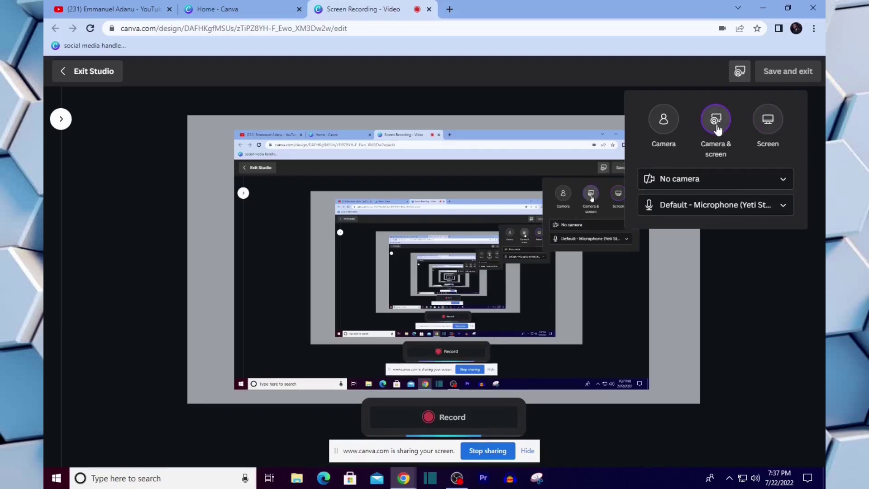
left_click(735, 179)
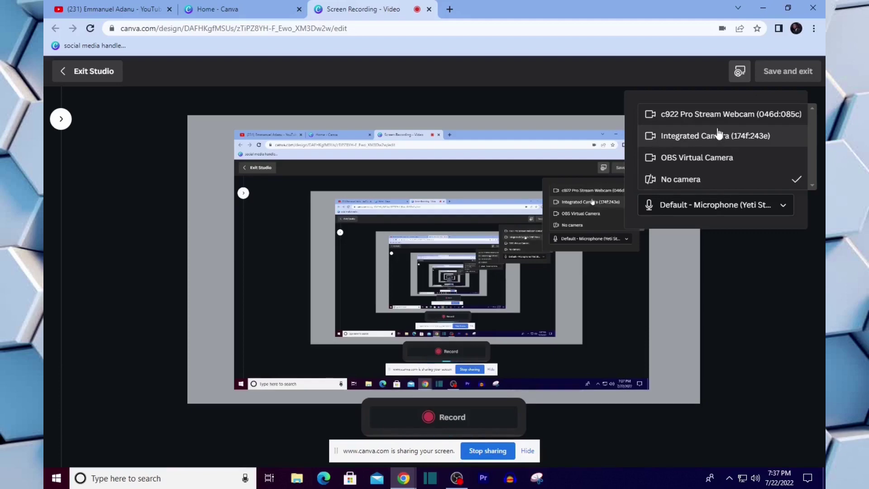
left_click(751, 121)
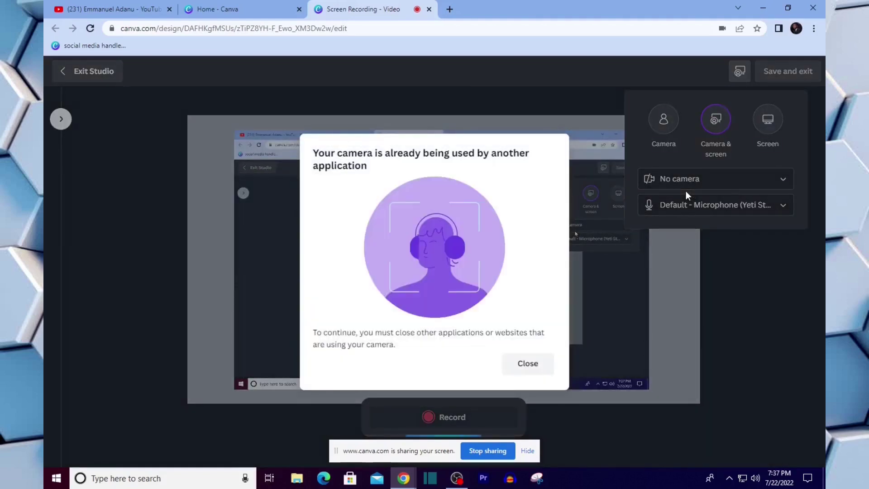
left_click(530, 366)
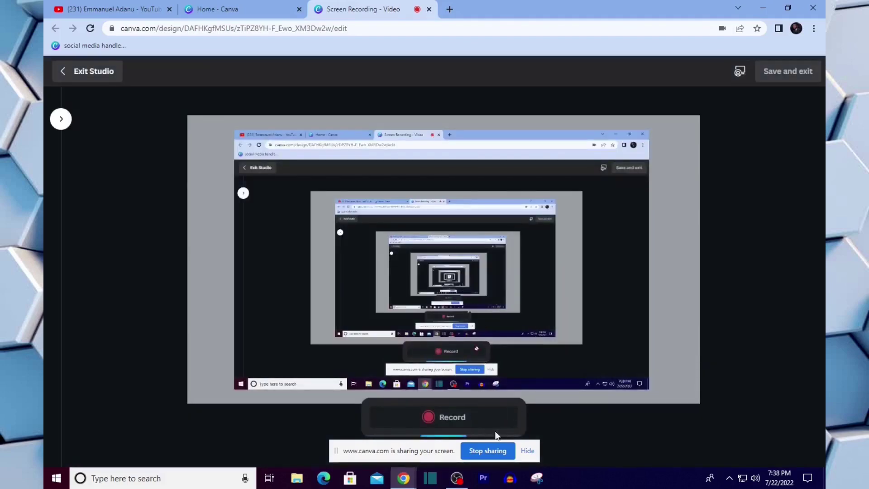
left_click(723, 185)
left_click(724, 186)
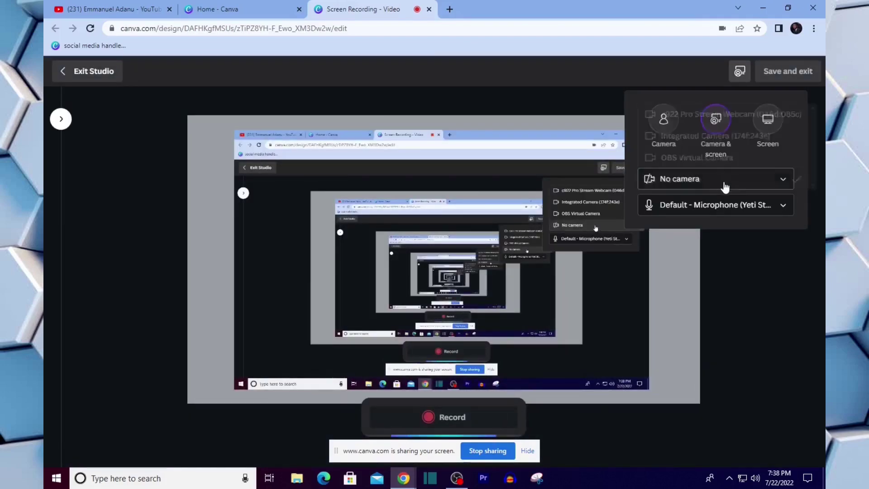
Keep the Default microphone for the recording
left_click(724, 213)
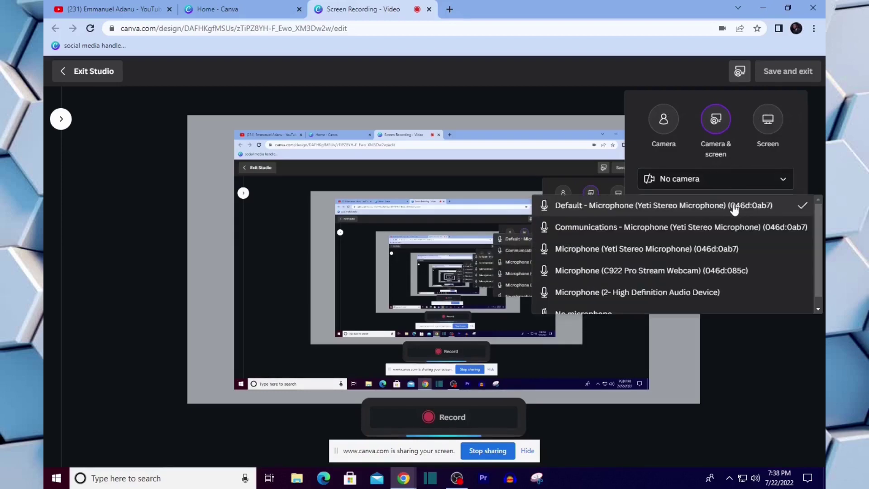
scroll(694, 269, "down", 1)
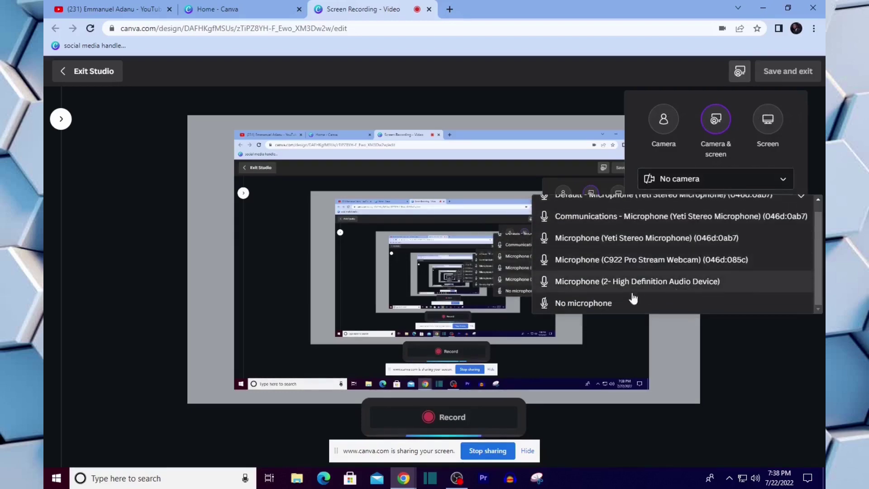
scroll(707, 208, "up", 1)
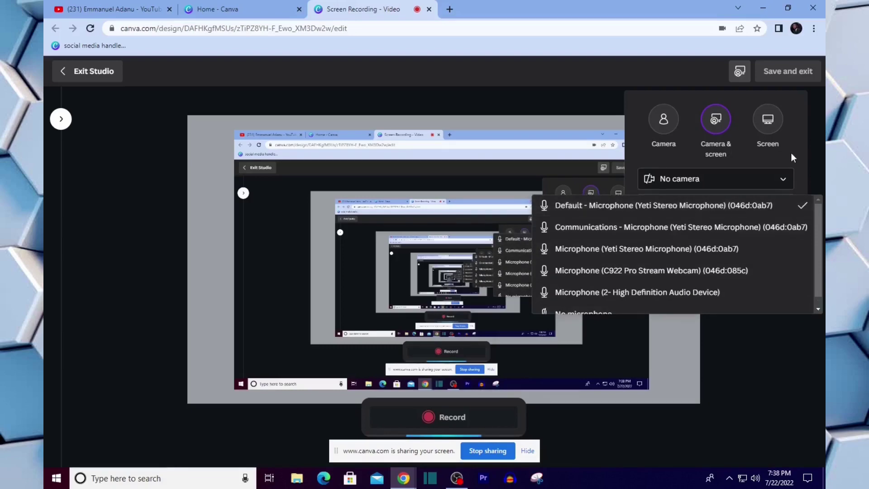
left_click(791, 152)
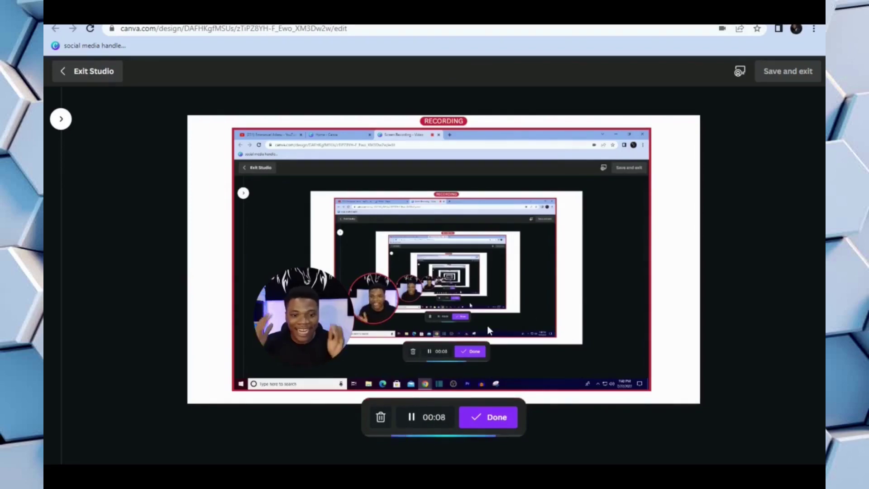
While recording, review and close the camera and microphone settings, then switch to another window
left_click(740, 73)
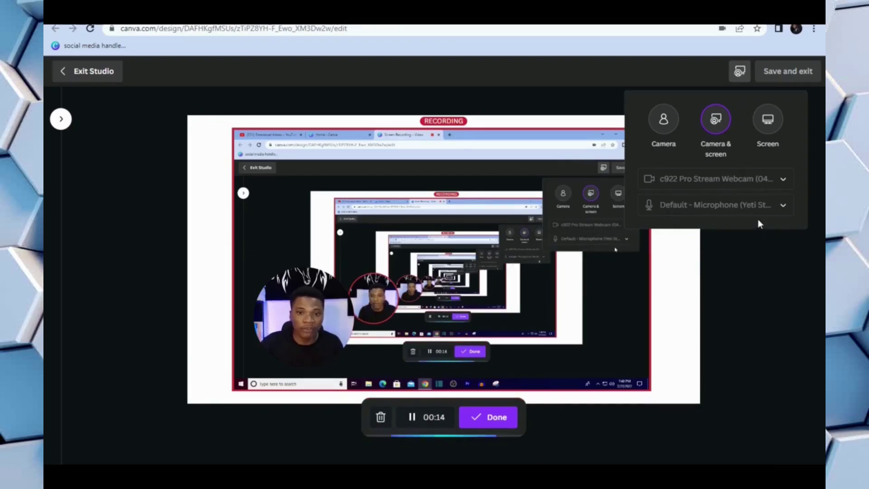
left_click(762, 316)
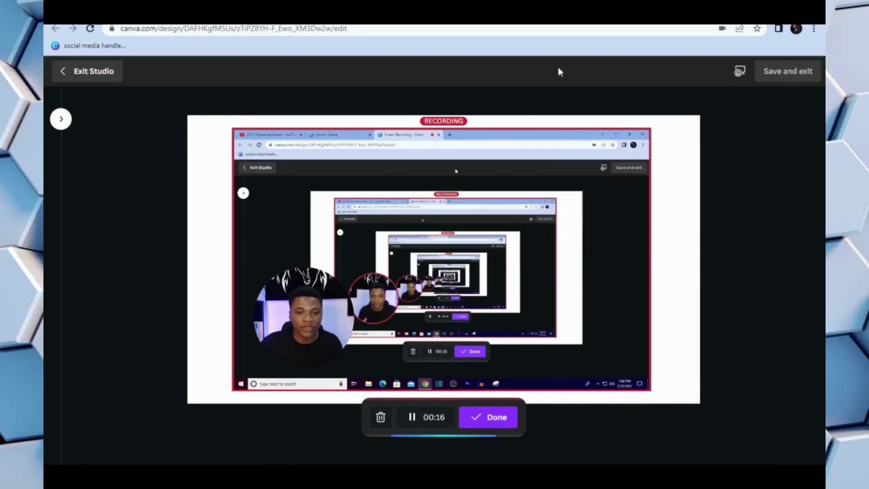
left_click(454, 10)
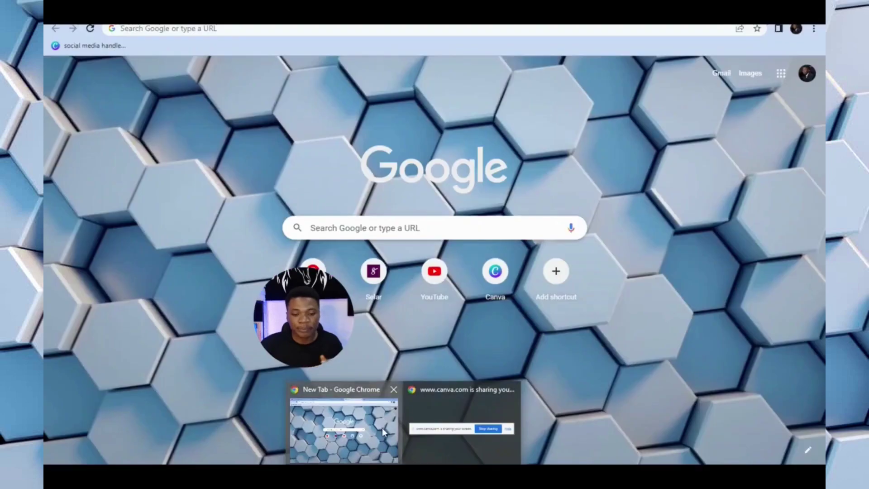
Return to Chrome and save the finished recording onto the design page
left_click(382, 427)
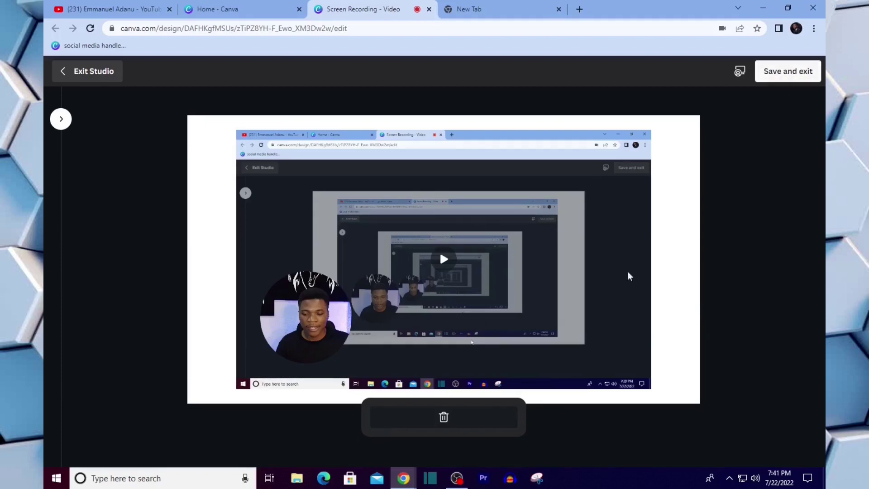
left_click(794, 76)
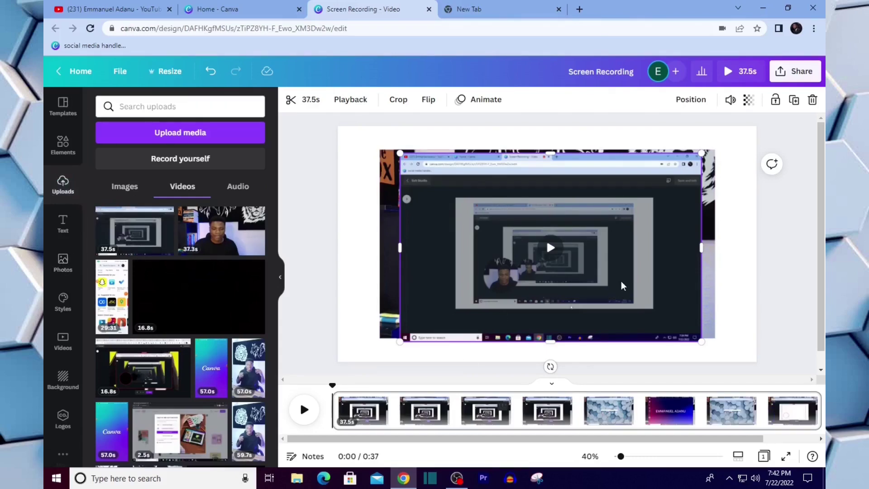
left_click_drag(621, 281, 621, 281)
Undo the accidental webcam-clip swap and move the screen recording up on the page
key("ctrl+z")
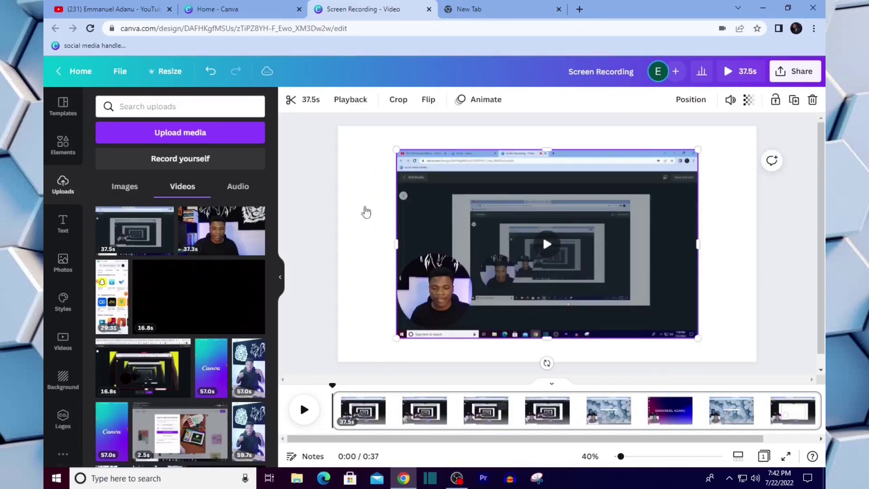
mouse_move(390, 240)
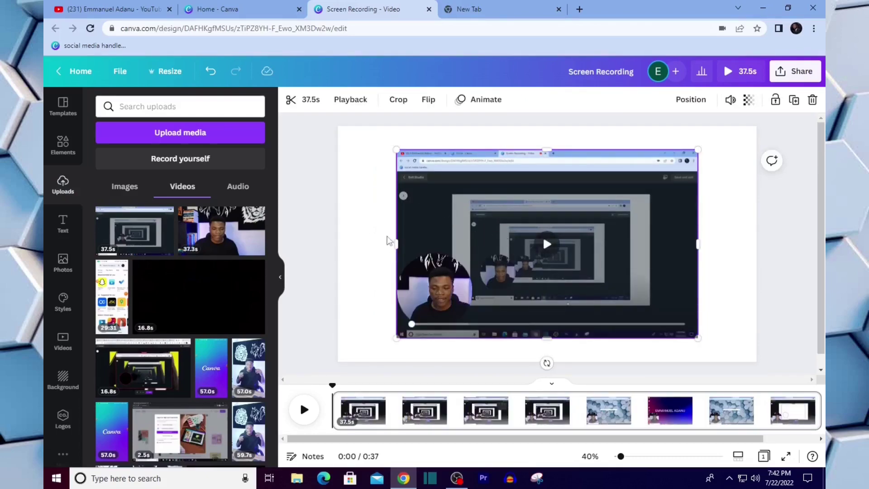
left_click_drag(543, 235, 523, 259)
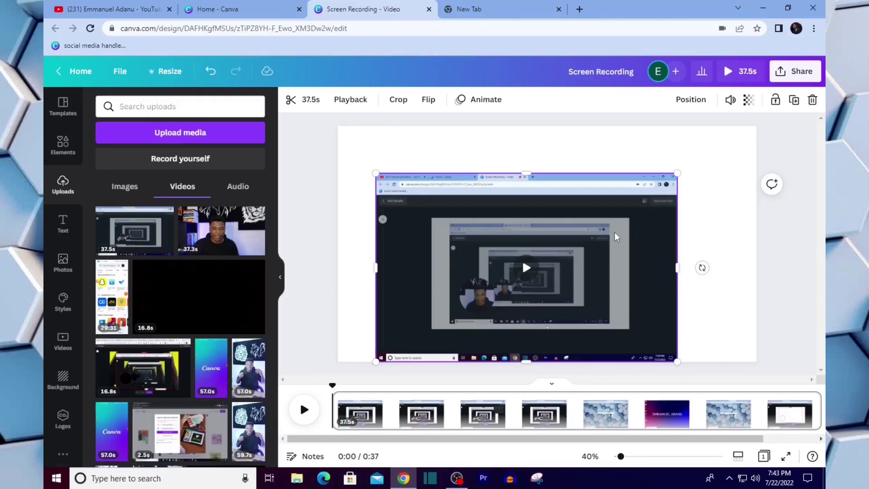
left_click_drag(659, 251, 659, 217)
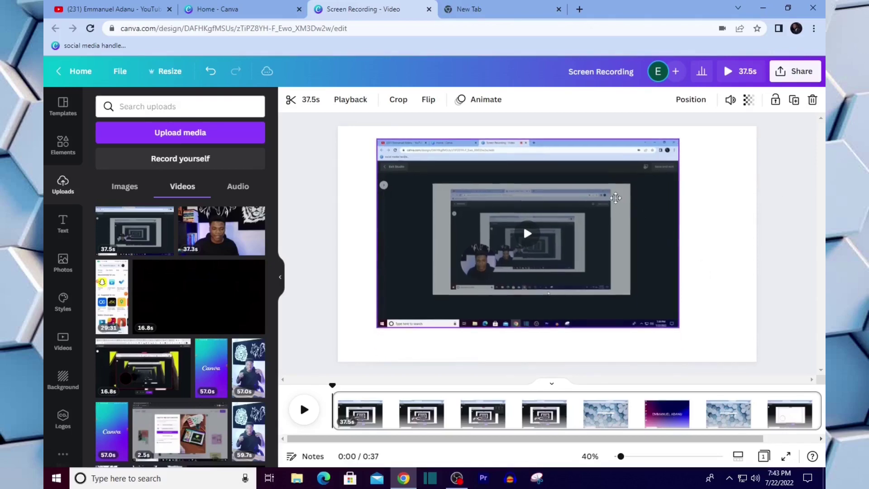
left_click(503, 366)
left_click(564, 400)
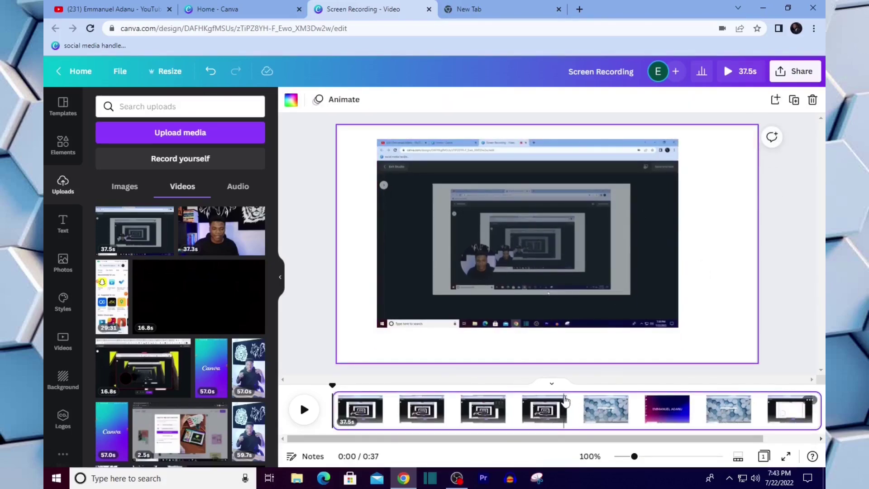